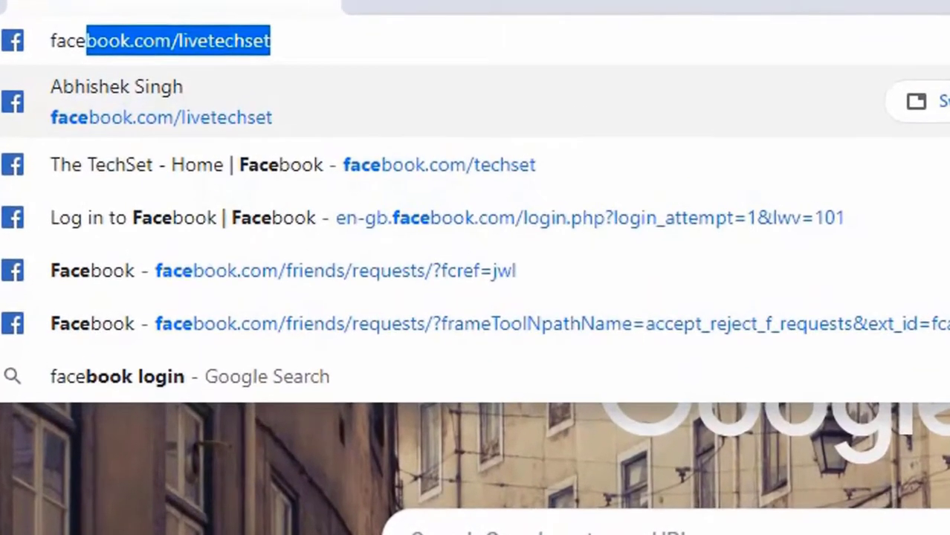
# Step: Open your Friends list and open a friend's profile from it
pyautogui.press('Return')
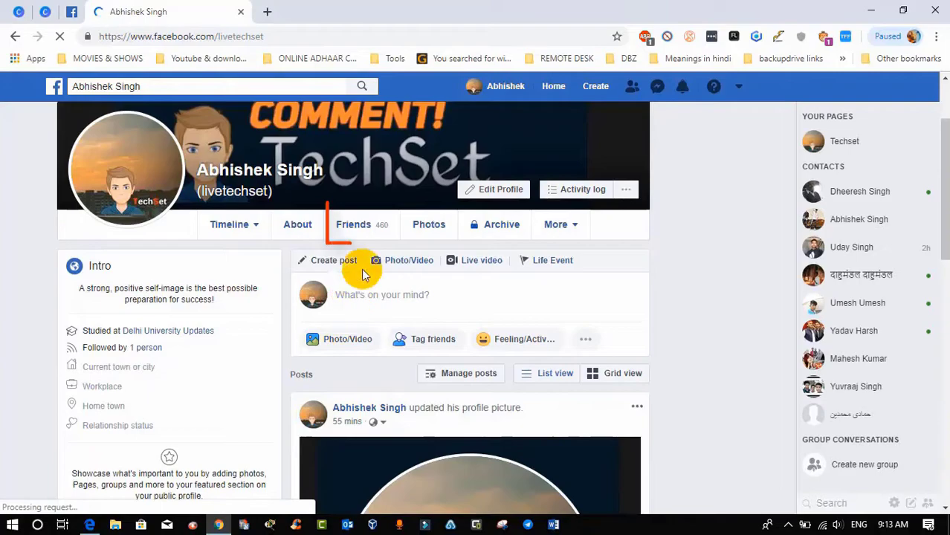
pyautogui.click(360, 230)
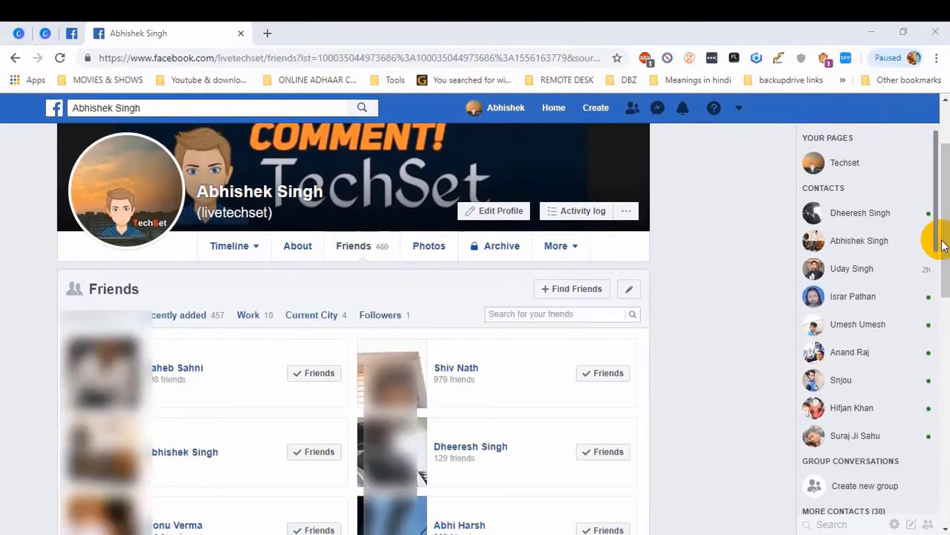
pyautogui.moveTo(938, 239); pyautogui.dragTo(935, 416)
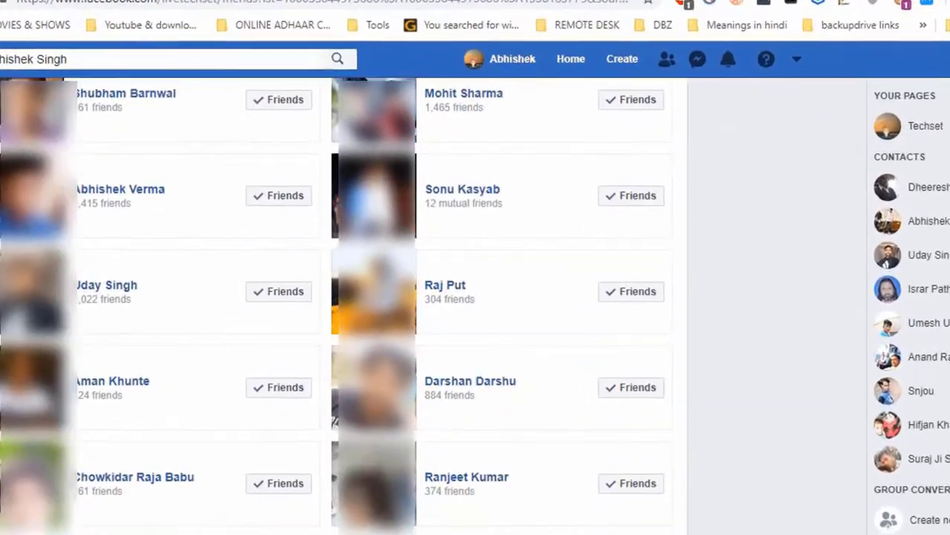
pyautogui.click(455, 286)
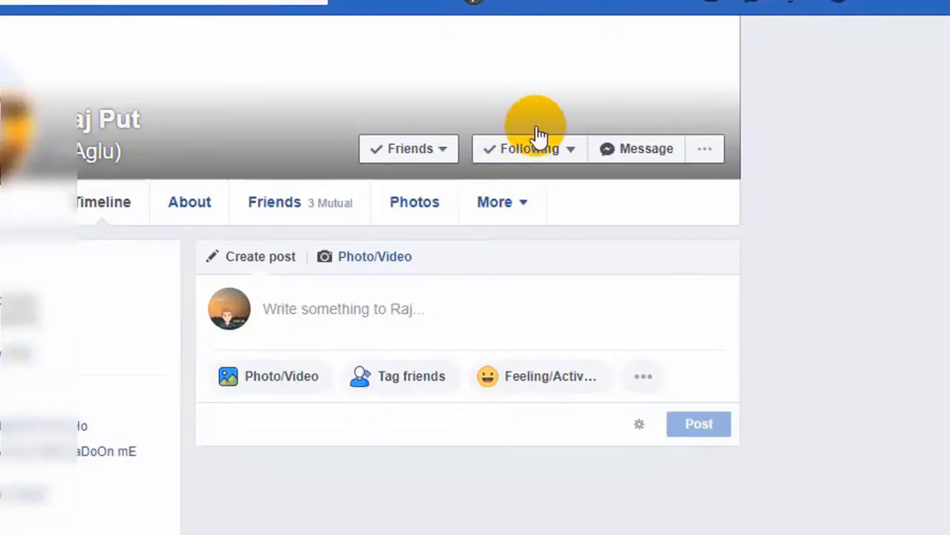
# Step: Confirm via the Following dropdown that this friend is still followed, then open another friend's profile
pyautogui.click(561, 154)
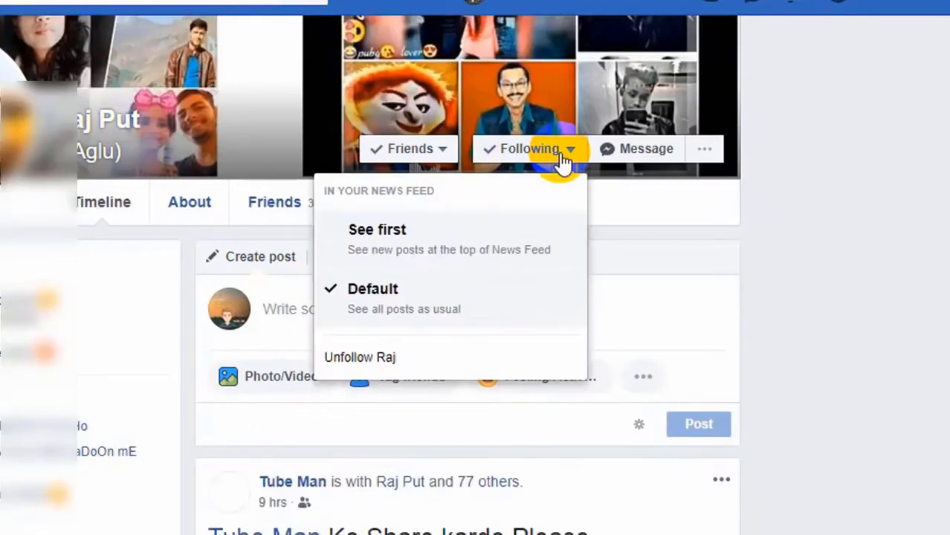
pyautogui.click(563, 162)
pyautogui.click(496, 165)
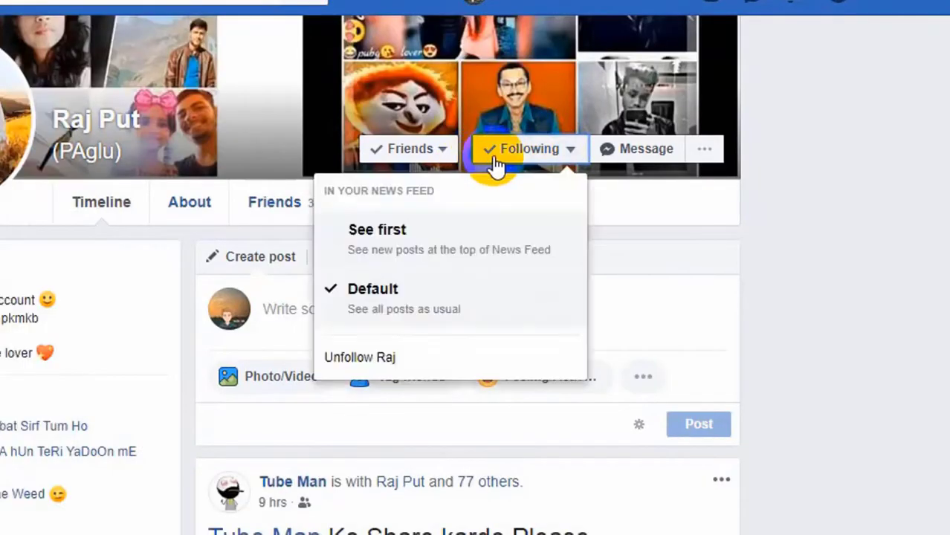
pyautogui.click(499, 165)
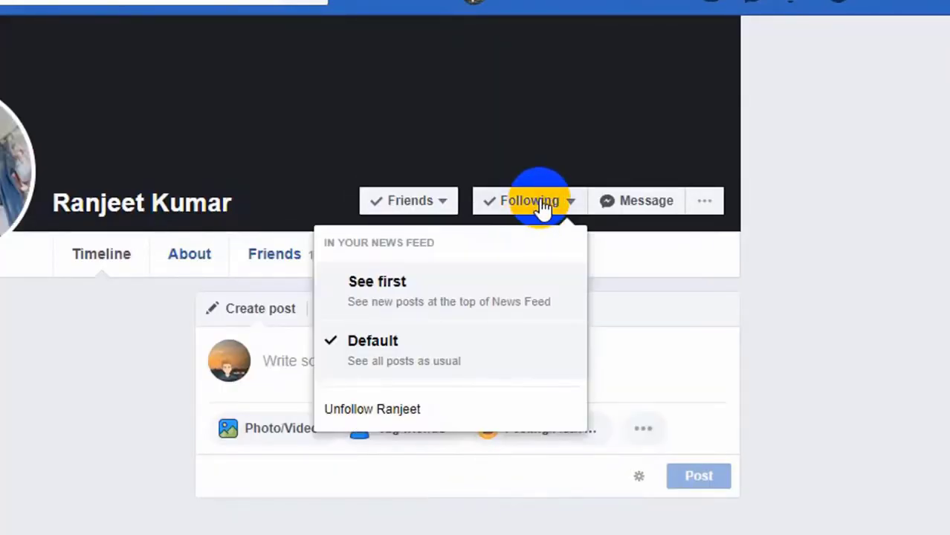
pyautogui.click(323, 193)
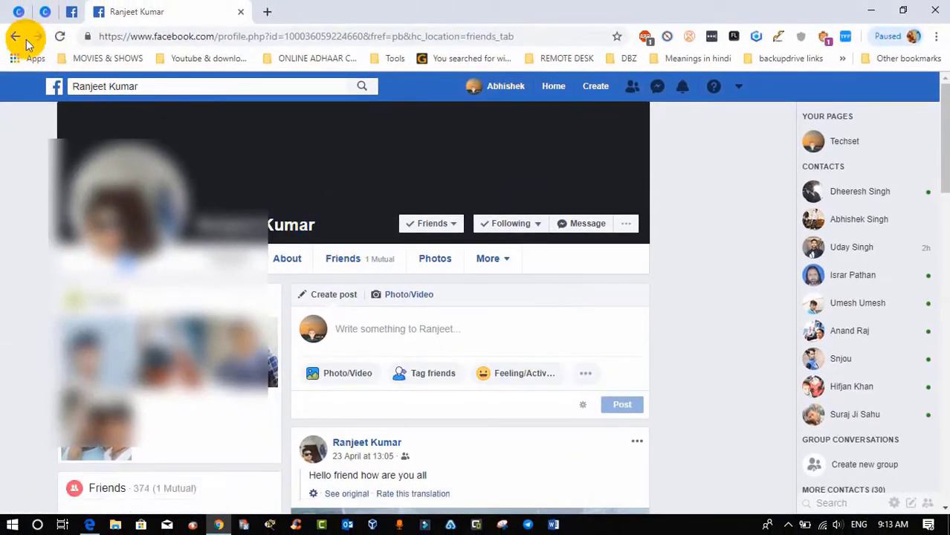
pyautogui.click(23, 38)
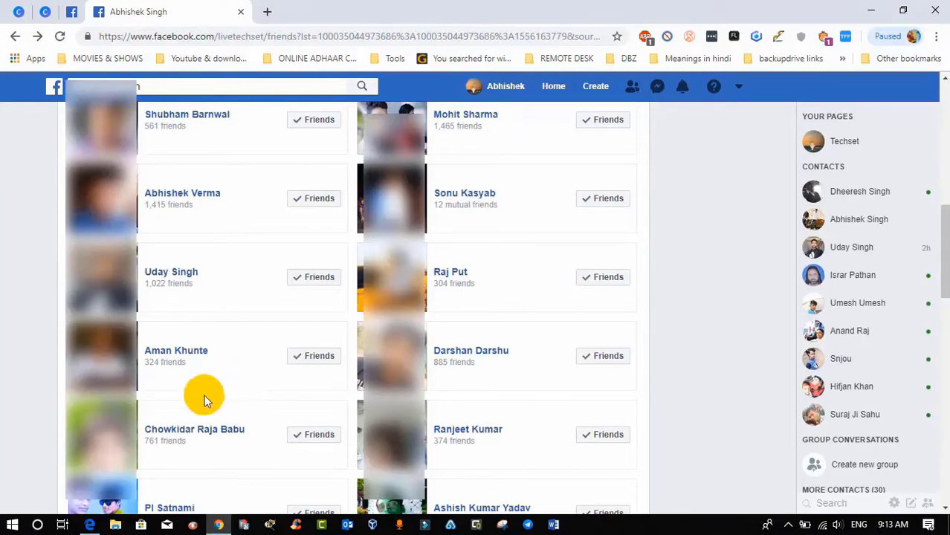
pyautogui.click(176, 431)
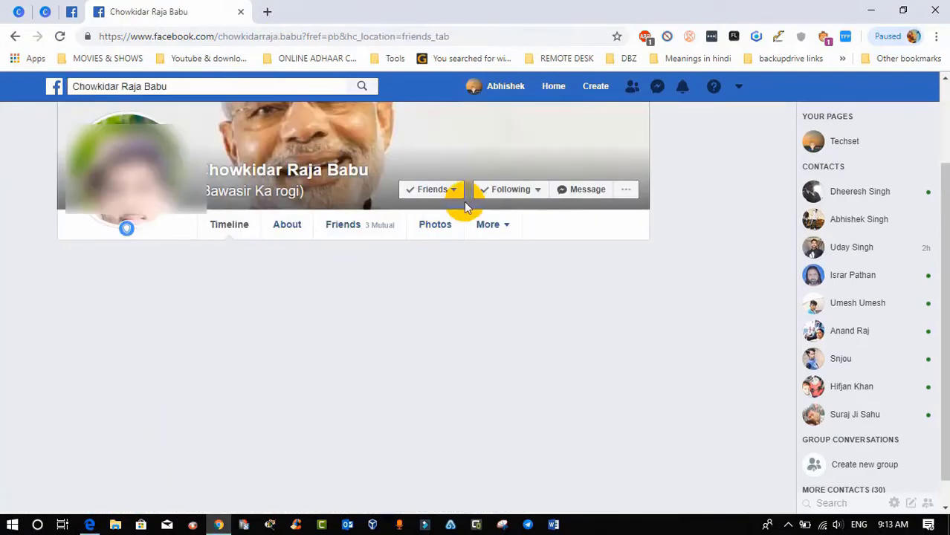
pyautogui.moveTo(518, 195)
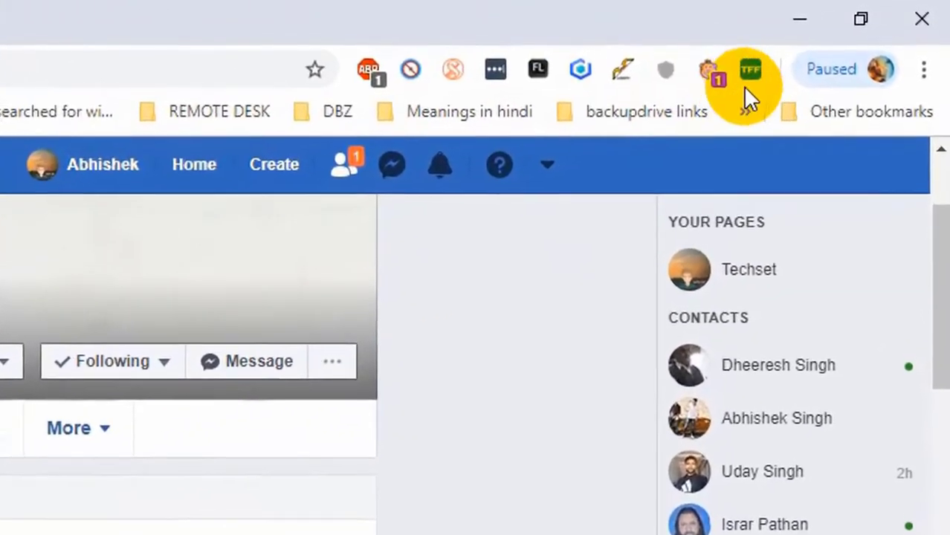
# Step: From the Toolkit For FB tools page, start the 'Un-follow multiple / all friends' tool
pyautogui.click(745, 81)
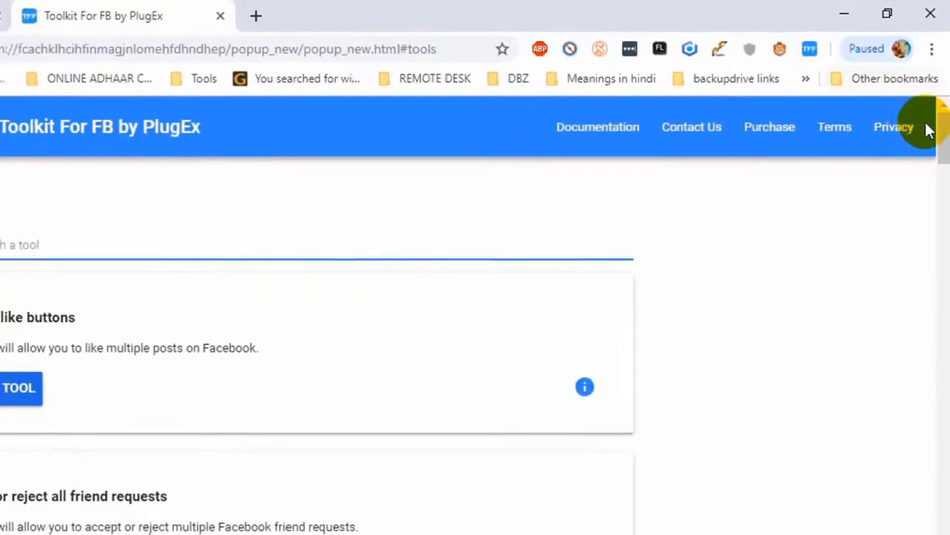
pyautogui.scroll(-5, 929, 193)
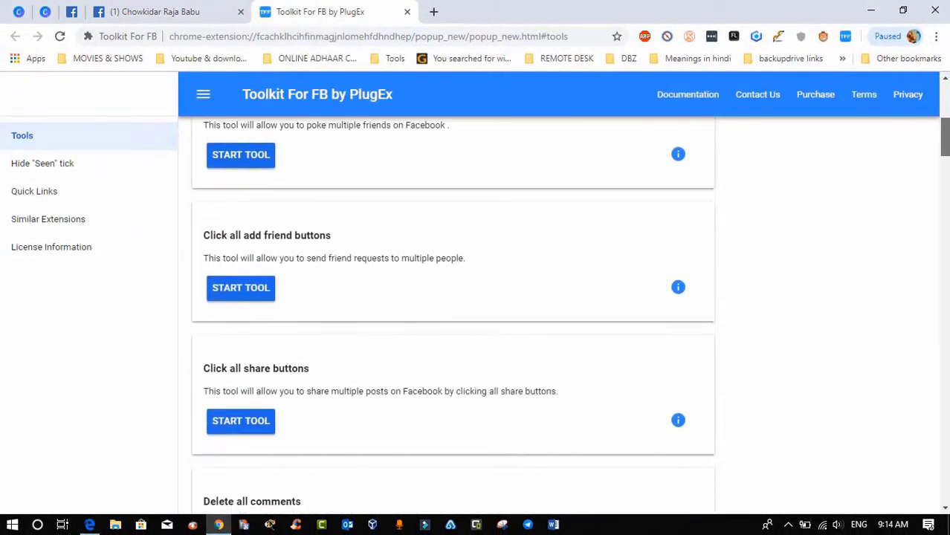
pyautogui.scroll(-3, 453, 313)
pyautogui.scroll(-5, 453, 312)
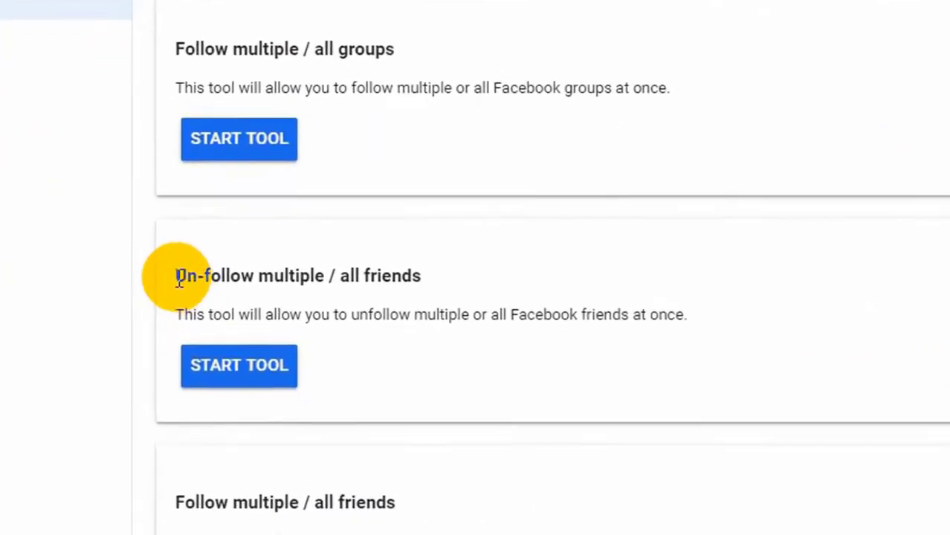
pyautogui.moveTo(175, 275); pyautogui.dragTo(692, 314)
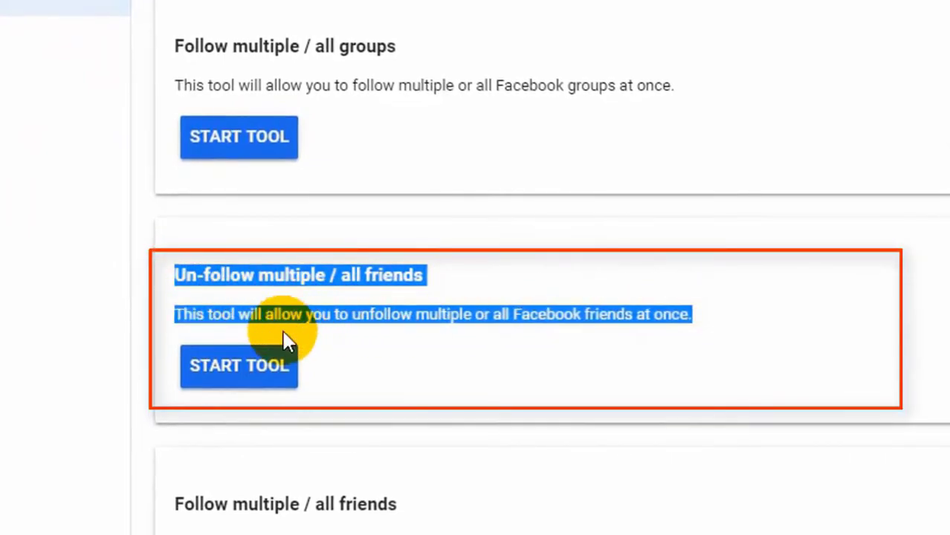
pyautogui.click(263, 370)
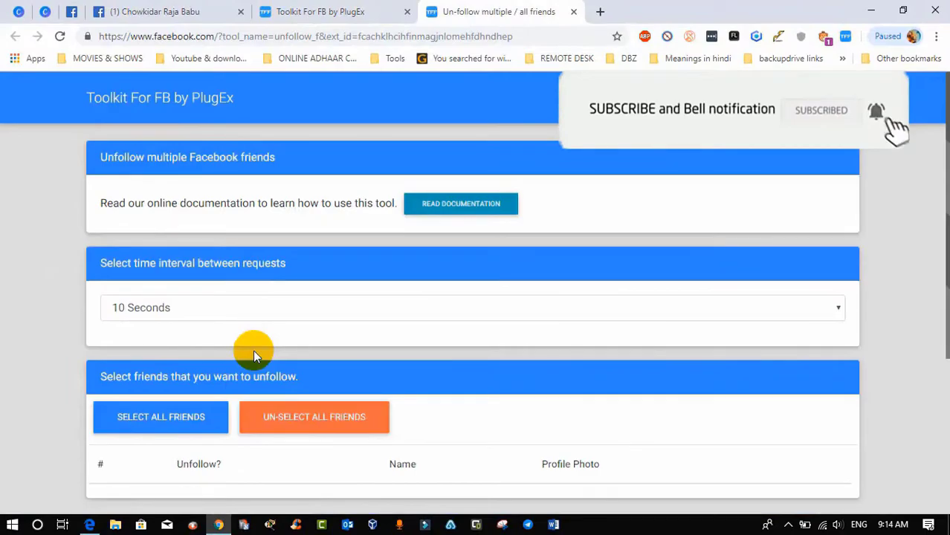
# Step: Select all 460 friends and start unfollowing them, waiting for the completion alert
pyautogui.scroll(-5, 253, 350)
pyautogui.moveTo(854, 159); pyautogui.dragTo(852, 413)
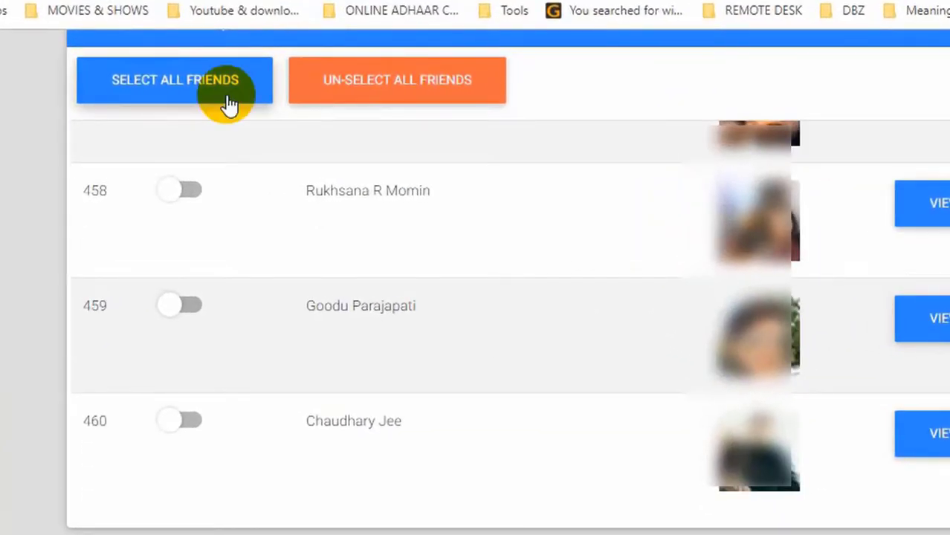
pyautogui.click(227, 102)
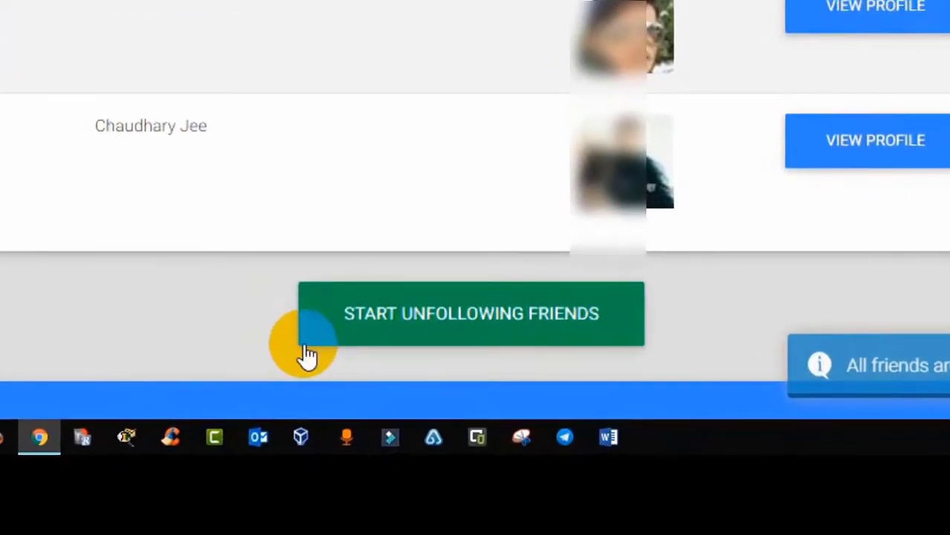
pyautogui.click(475, 461)
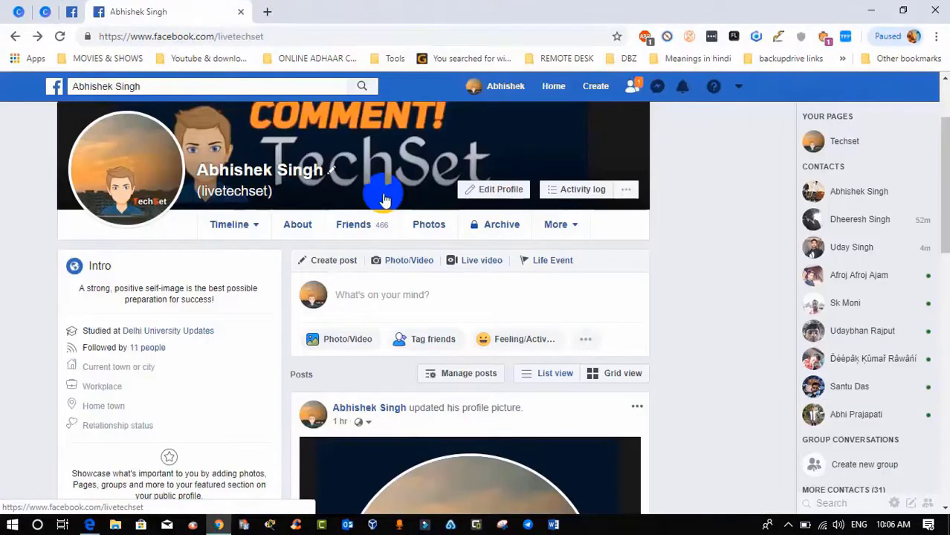
# Step: Check that two friends' profiles from the Friends list now show Follow, then return to the News Feed
pyautogui.click(376, 227)
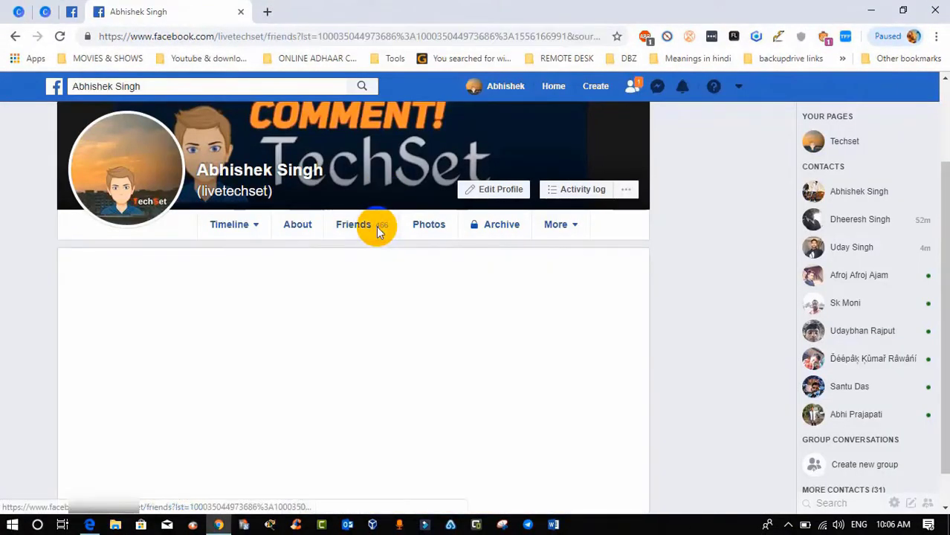
pyautogui.moveTo(944, 181); pyautogui.dragTo(944, 234)
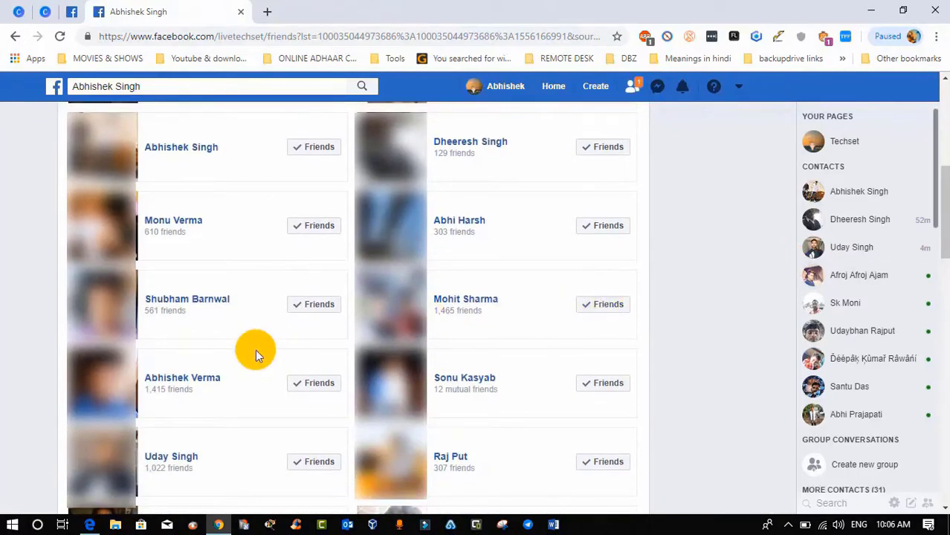
pyautogui.click(205, 381)
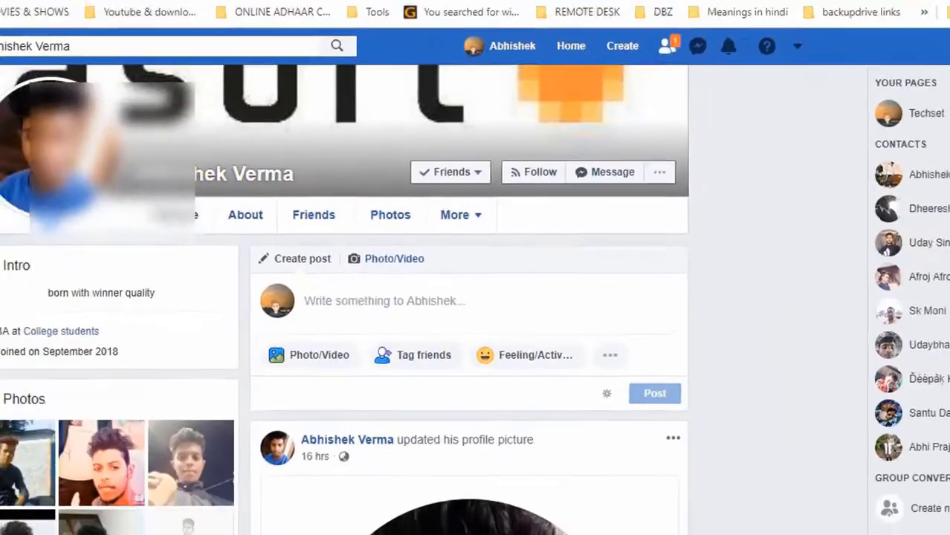
pyautogui.click(15, 37)
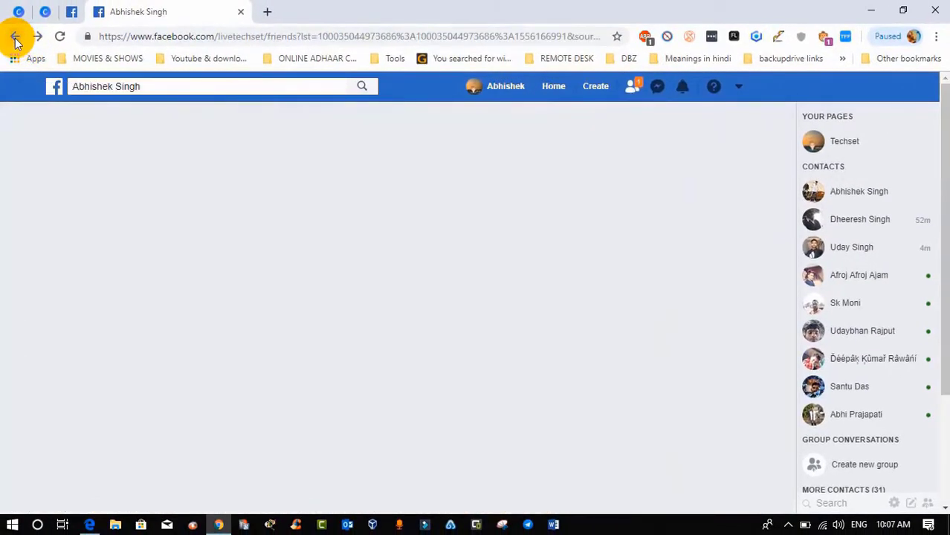
pyautogui.scroll(-5, 457, 332)
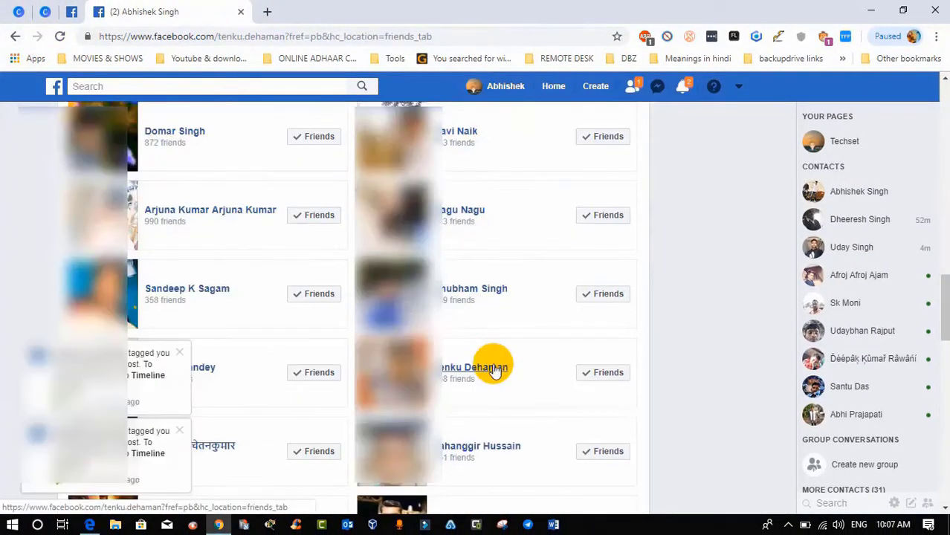
pyautogui.click(494, 368)
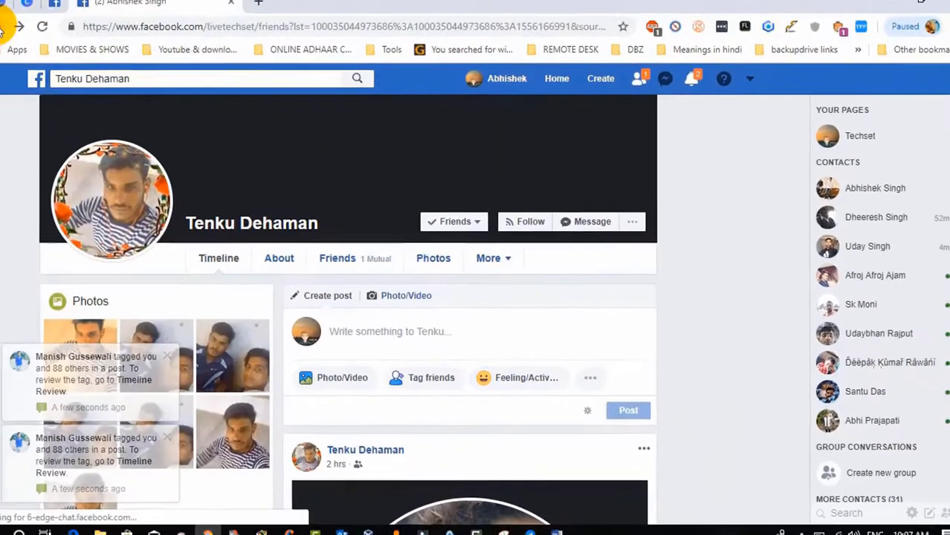
pyautogui.hotkey('alt', 'Left')
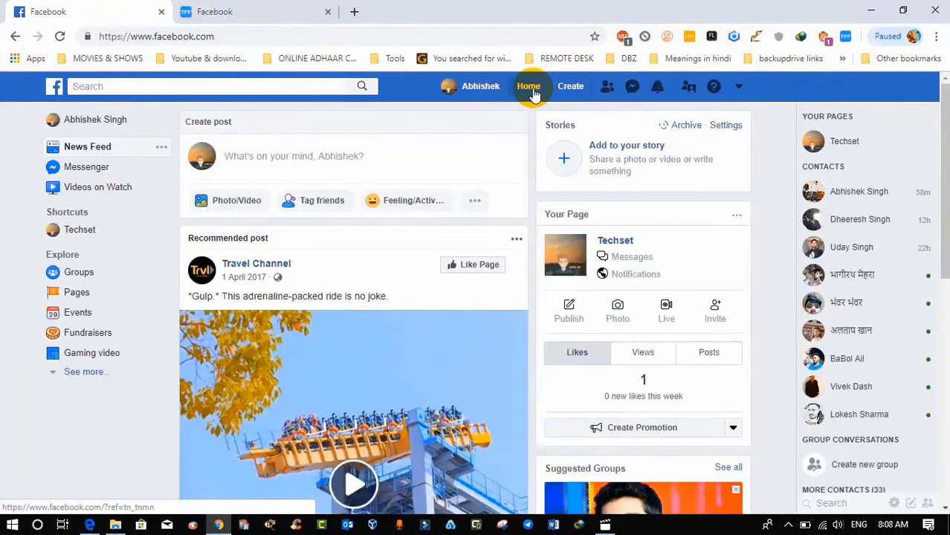
pyautogui.click(530, 87)
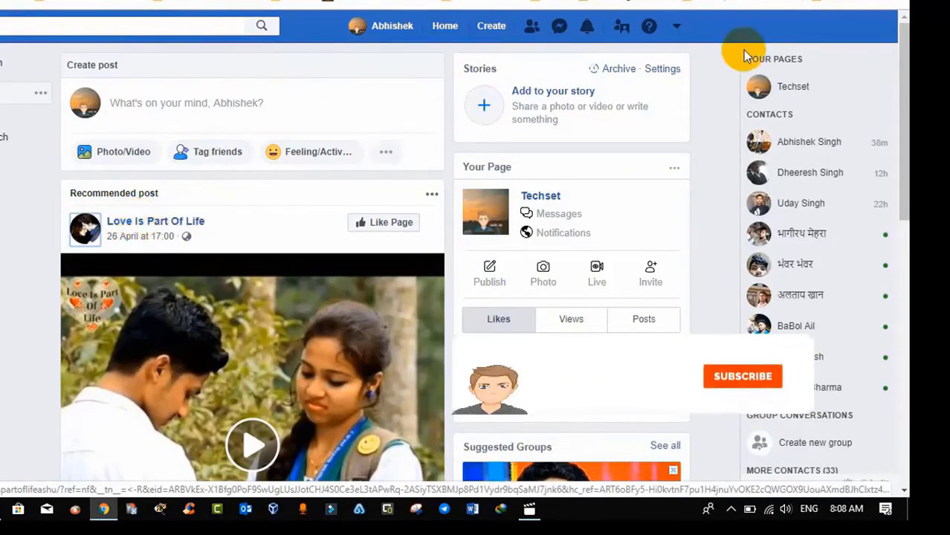
# Step: Refresh the News Feed and scroll through it to confirm only recommended posts like 'Top 10 most dangerous accident' appear
pyautogui.moveTo(898, 78); pyautogui.dragTo(863, 11)
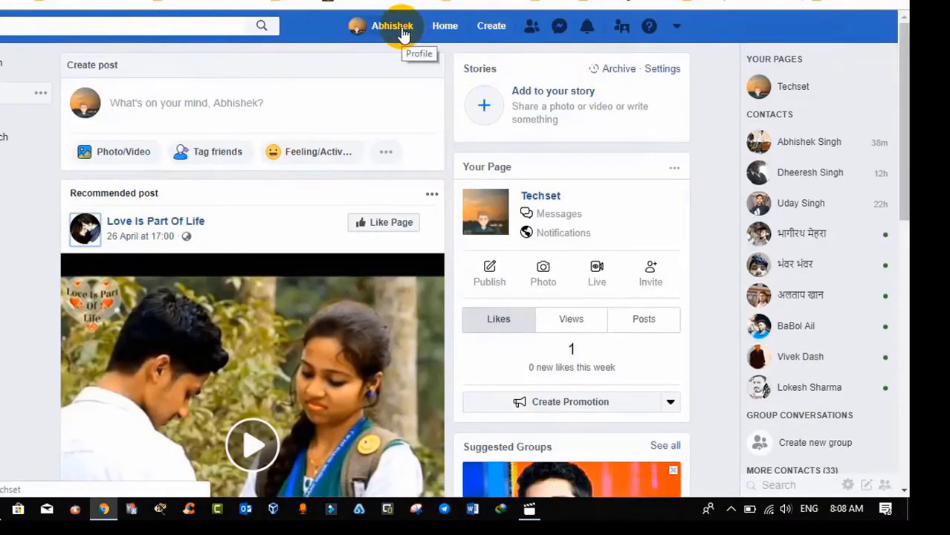
pyautogui.click(446, 27)
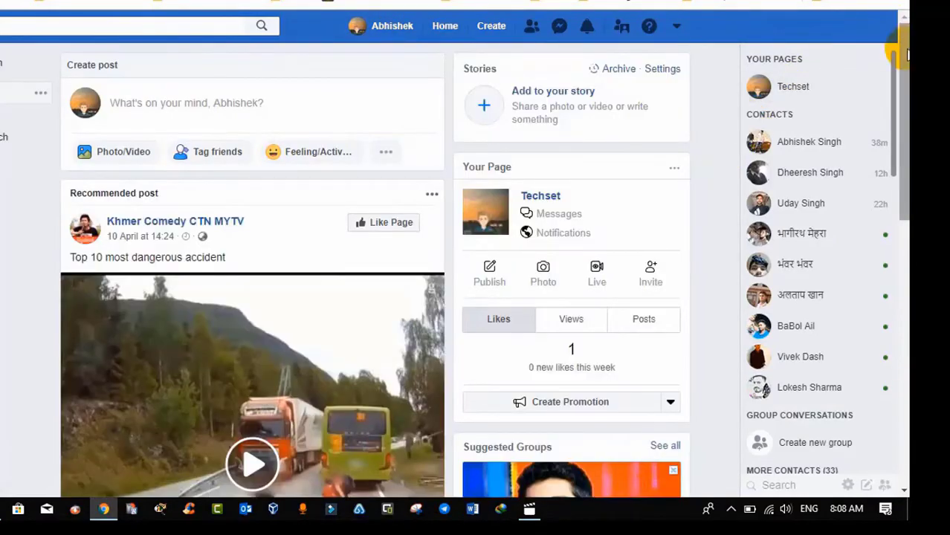
pyautogui.scroll(-5, 890, 45)
pyautogui.scroll(-4, 371, 268)
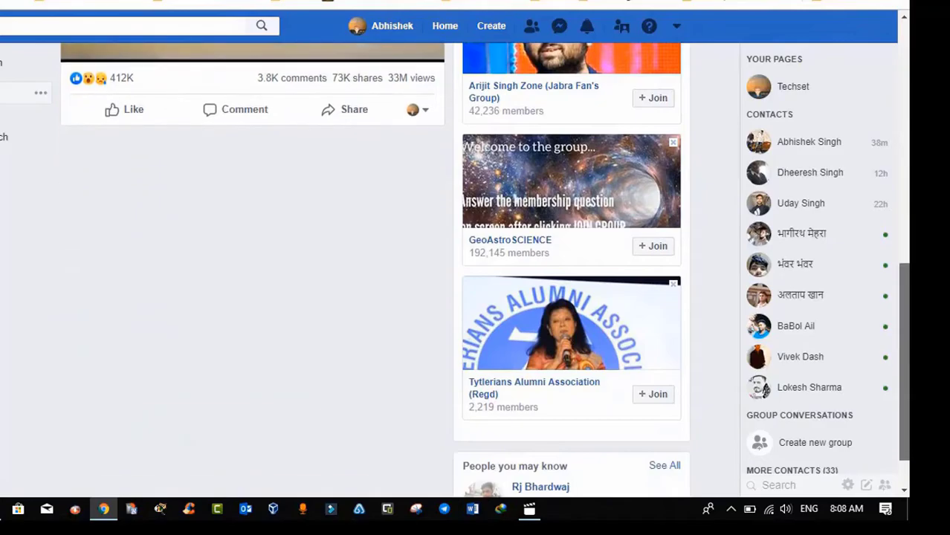
pyautogui.scroll(7, 372, 268)
pyautogui.scroll(-7, 908, 263)
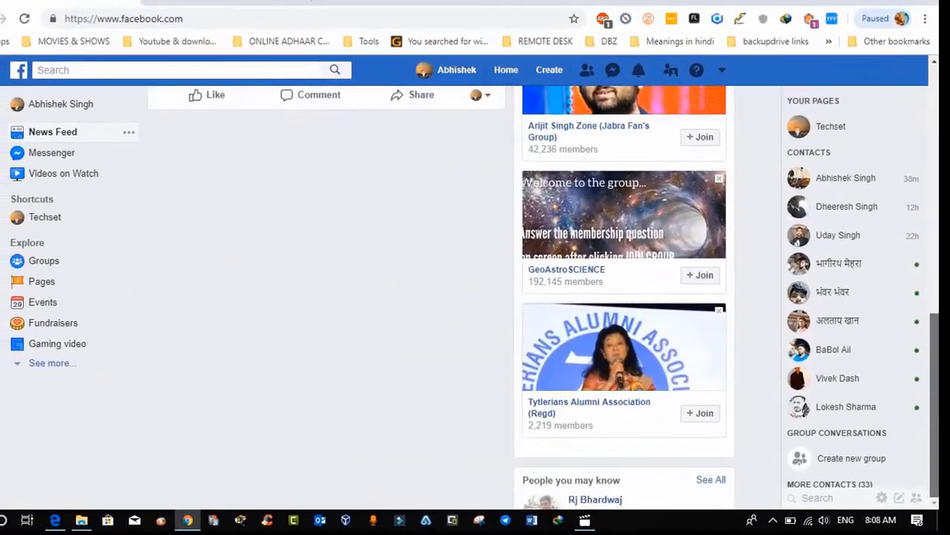
pyautogui.scroll(8, 908, 262)
pyautogui.scroll(-5, 909, 262)
pyautogui.moveTo(945, 297); pyautogui.dragTo(945, 131)
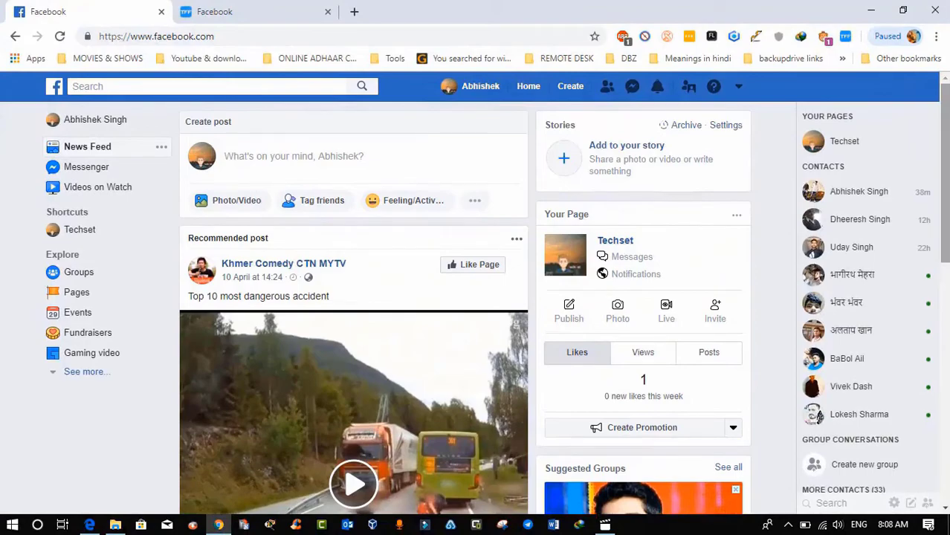